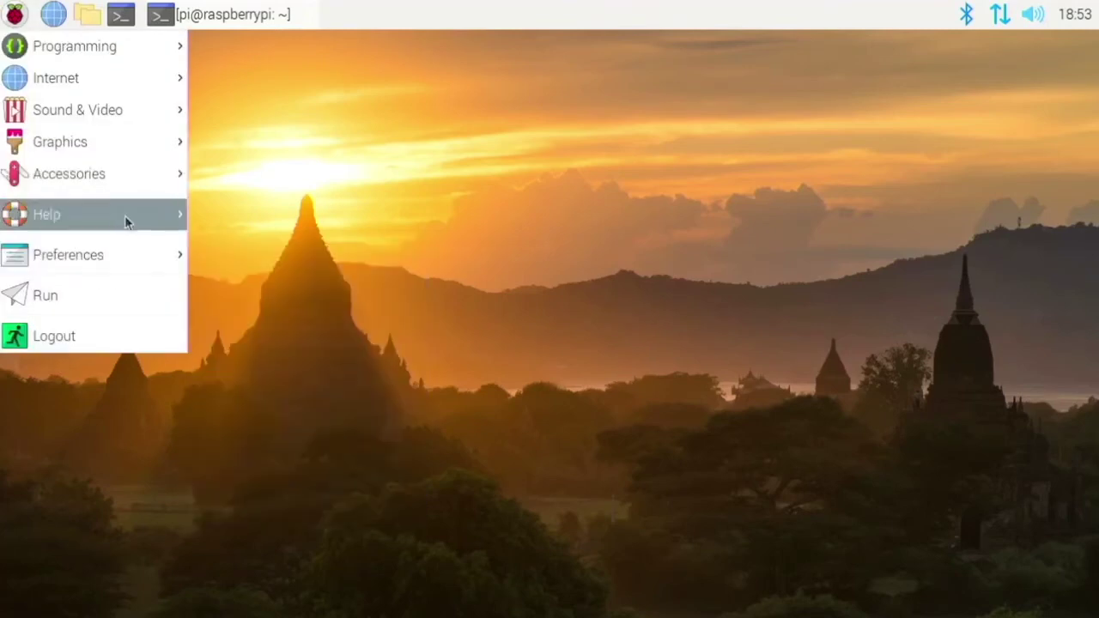
Launch Pi-Apps from Menu > Accessories, then close its window.
click(246, 301)
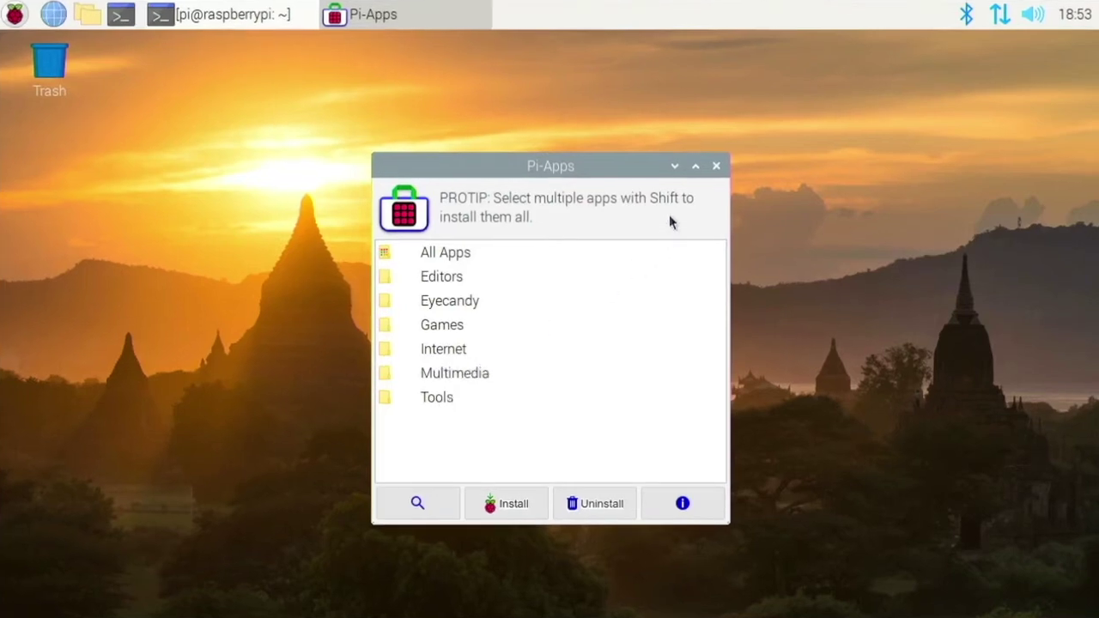
click(716, 166)
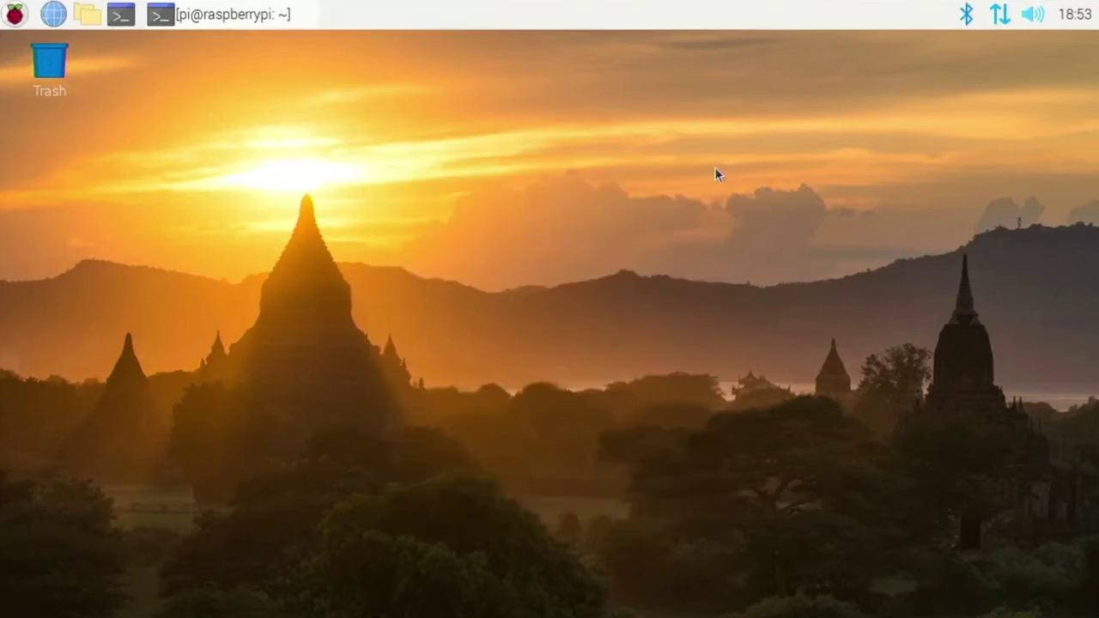
Restore LXTerminal and close it without running the wget install command.
click(292, 15)
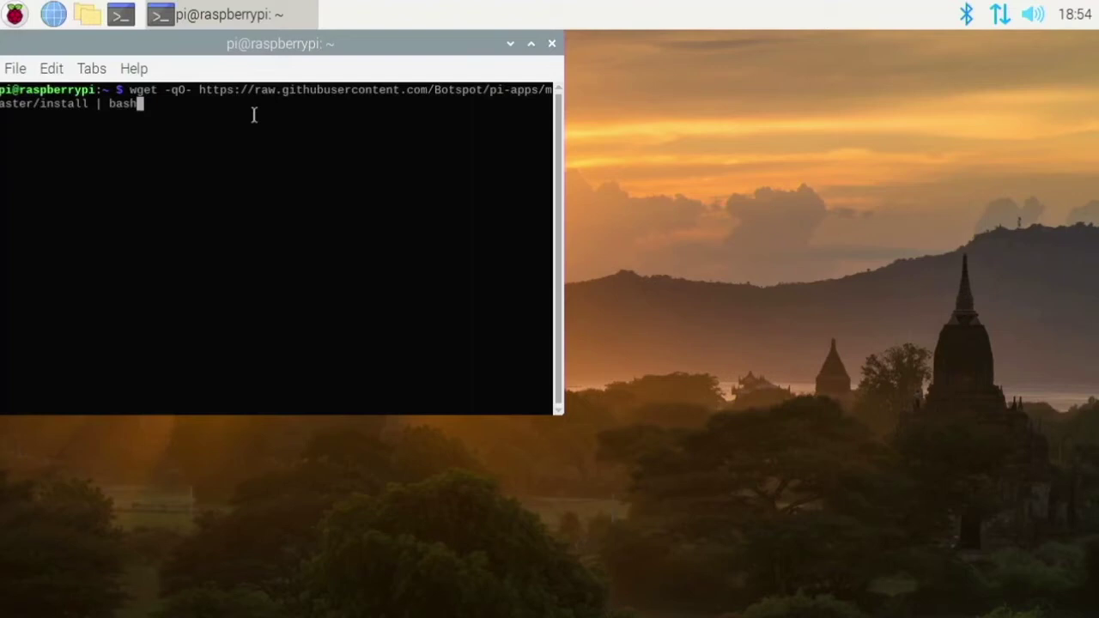
click(548, 43)
Relaunch Pi-Apps from Menu > Accessories and select the Internet category.
click(14, 14)
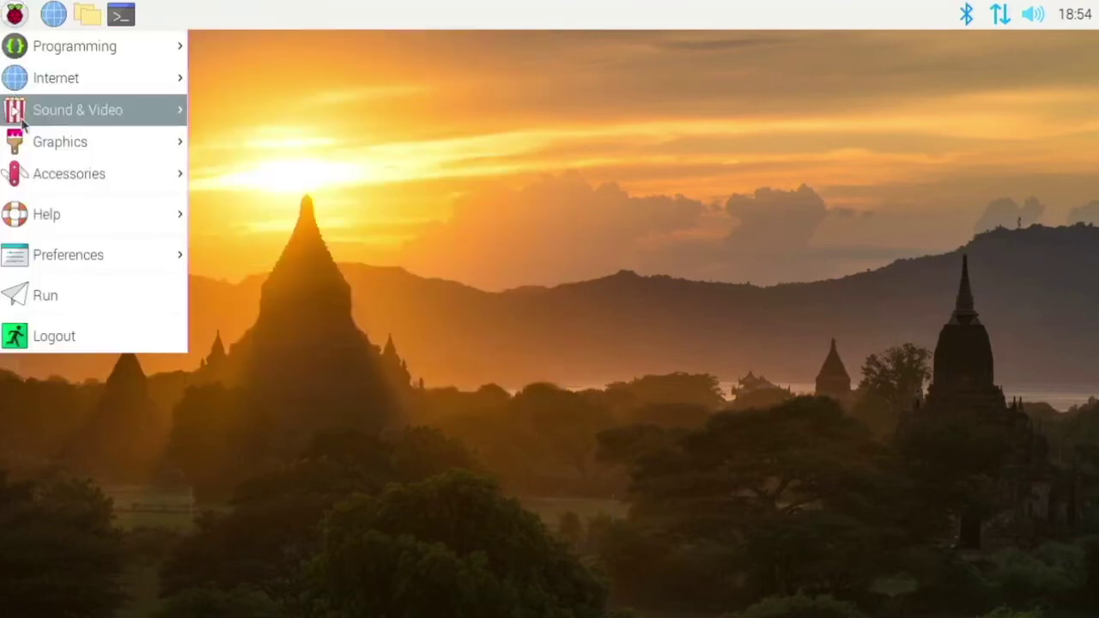
mouse_move(52, 187)
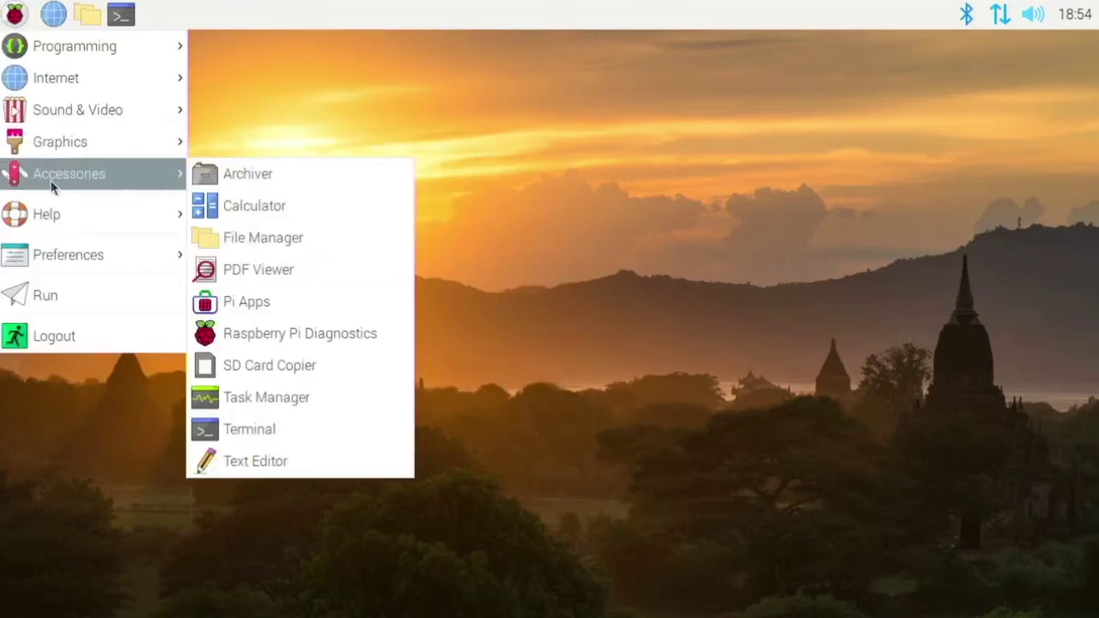
click(246, 298)
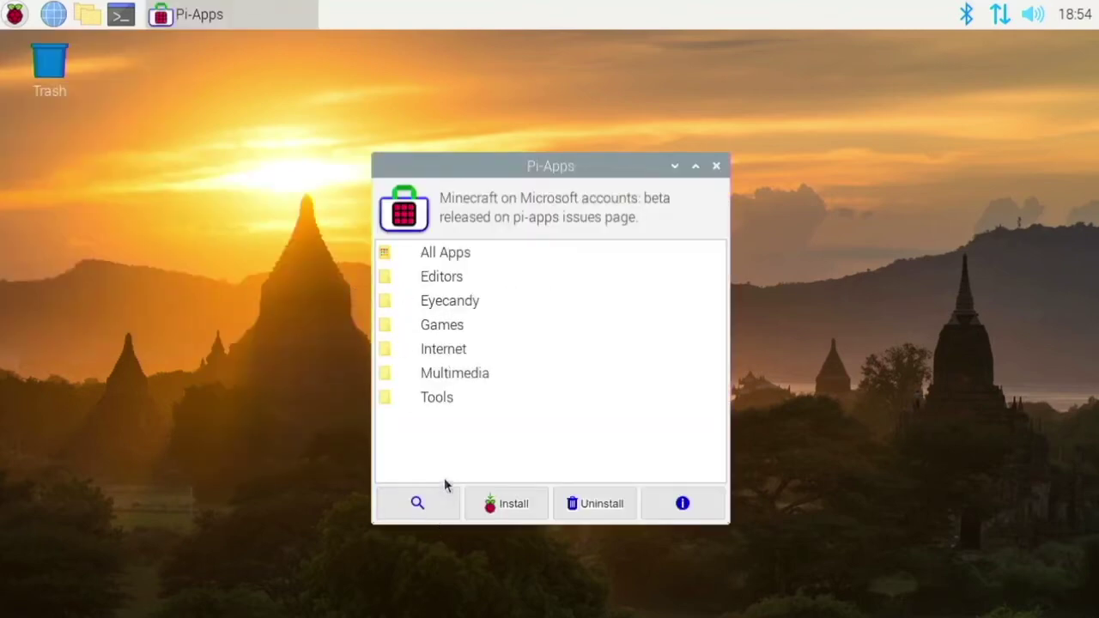
click(453, 355)
Scroll through the Internet apps and open Zoom's details page.
click(453, 355)
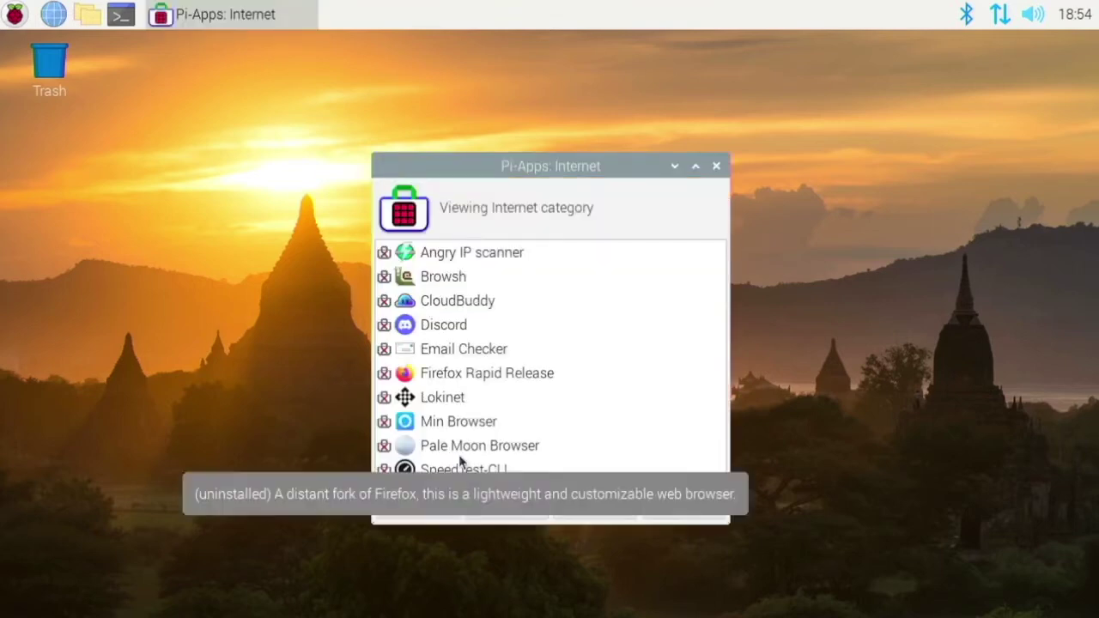
scroll(542, 436, down, 3)
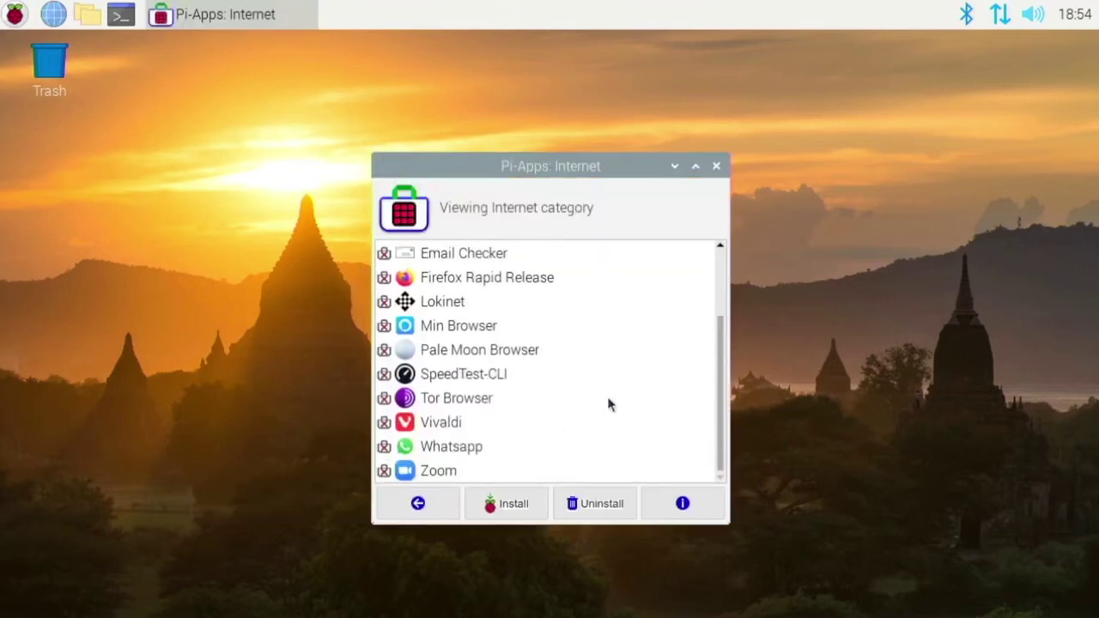
scroll(611, 400, up, 3)
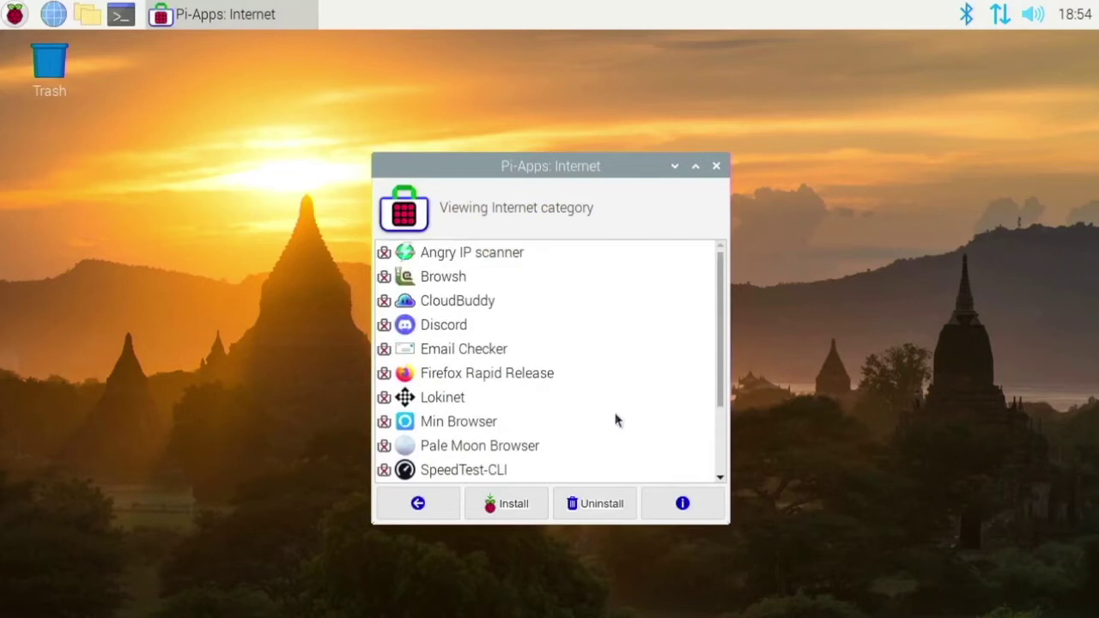
scroll(615, 421, down, 3)
scroll(614, 421, up, 3)
scroll(615, 421, down, 3)
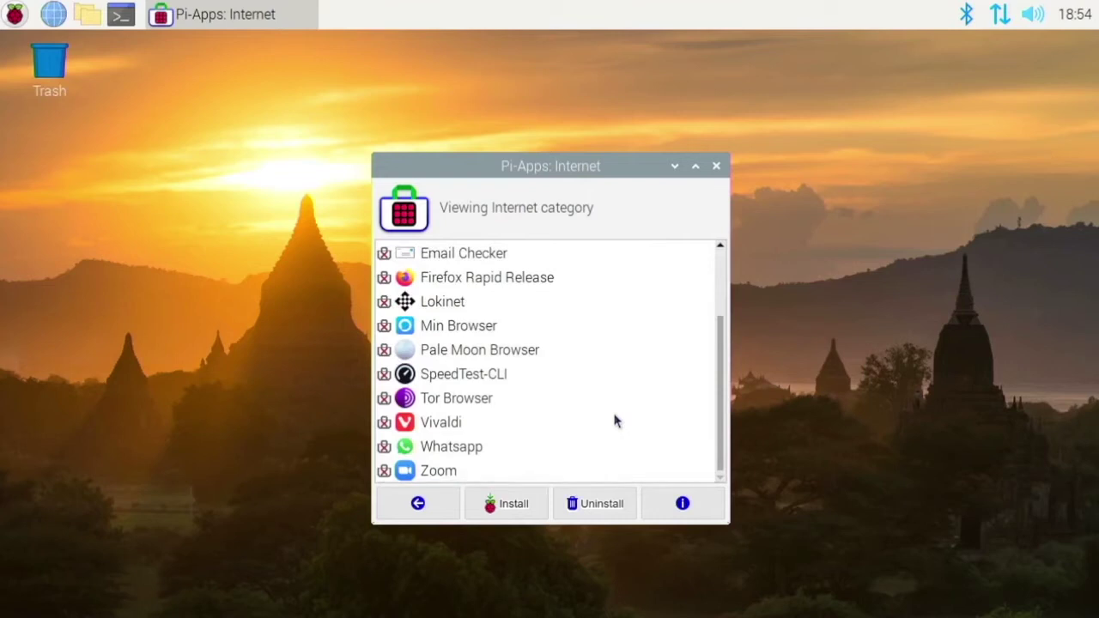
scroll(614, 420, up, 3)
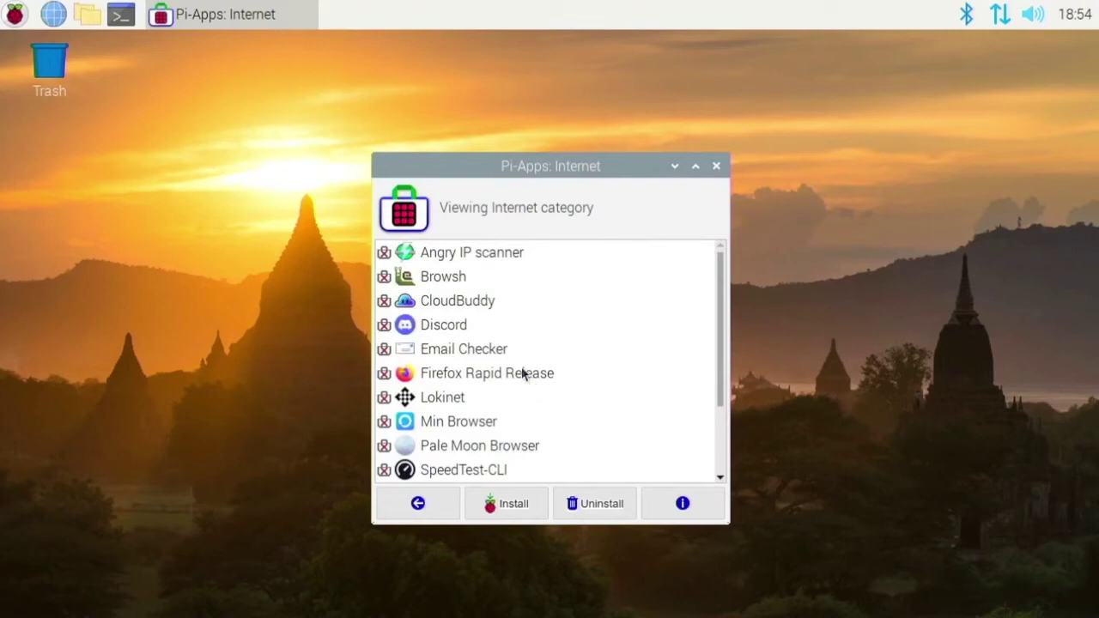
mouse_move(521, 372)
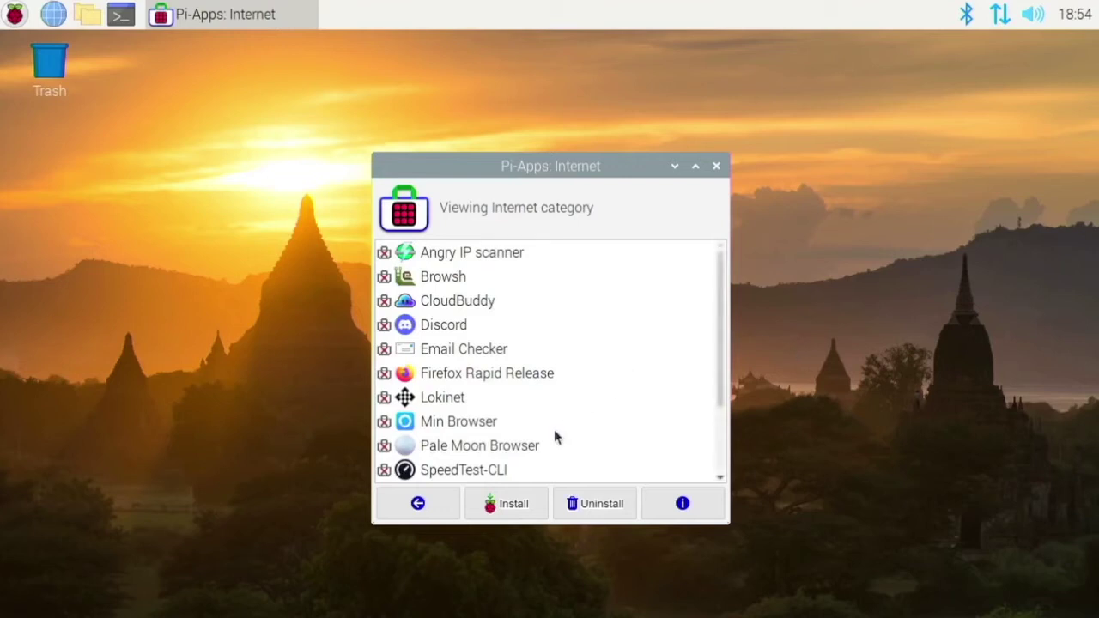
scroll(554, 433, down, 3)
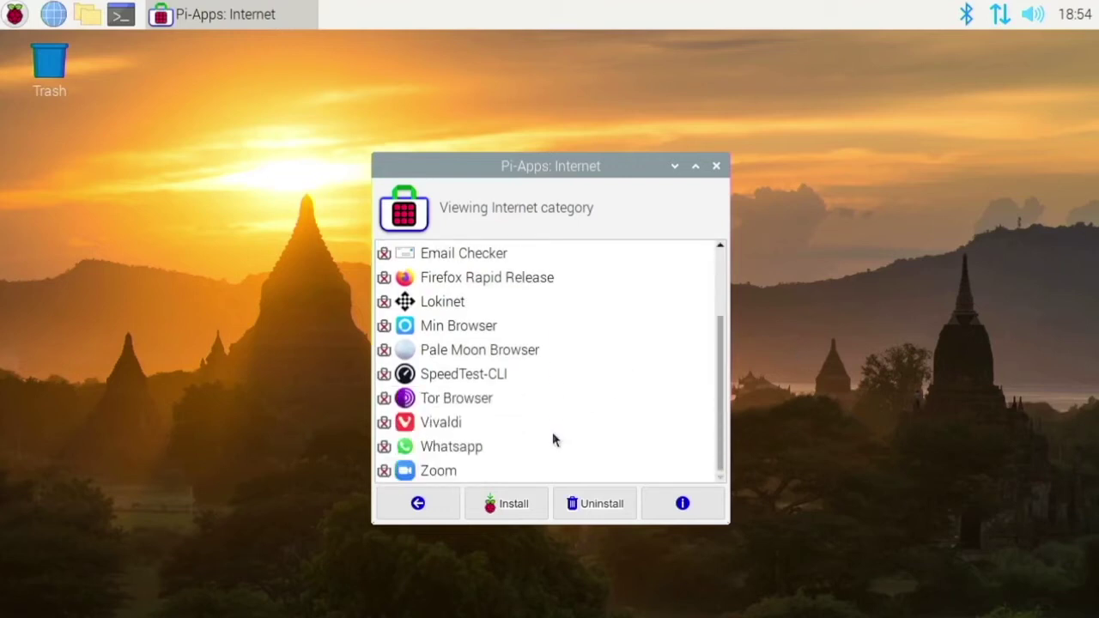
click(450, 473)
click(658, 518)
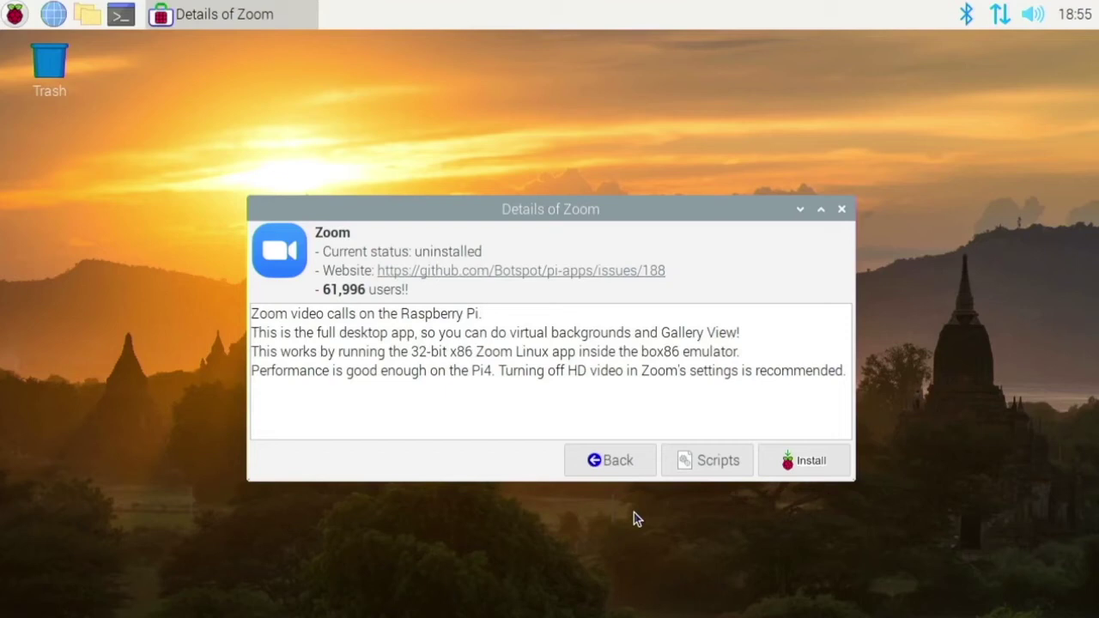
click(618, 461)
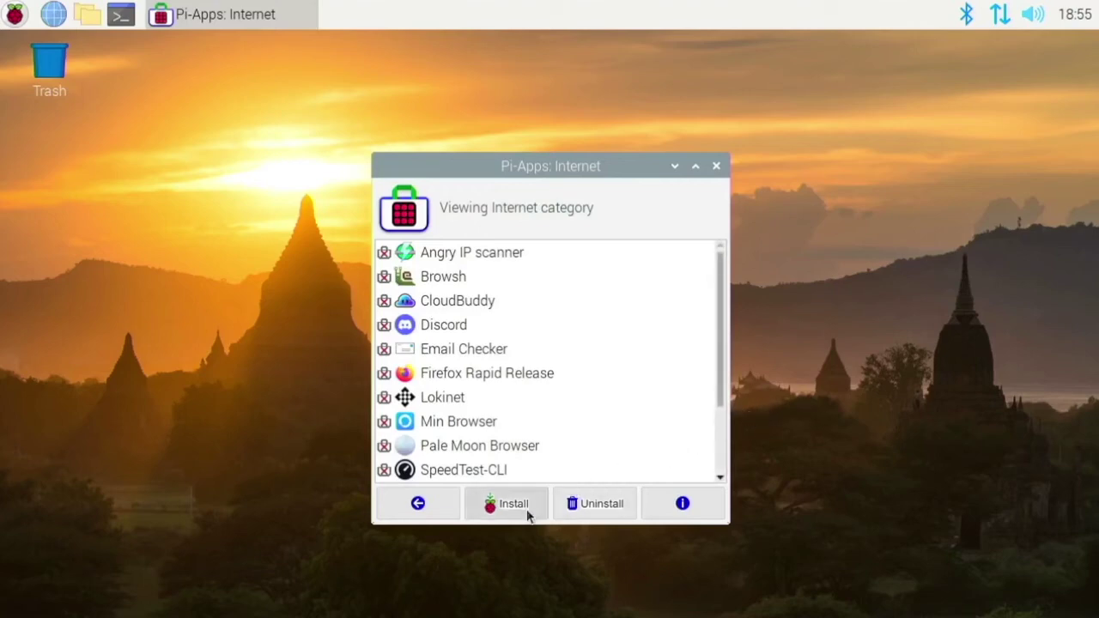
click(417, 507)
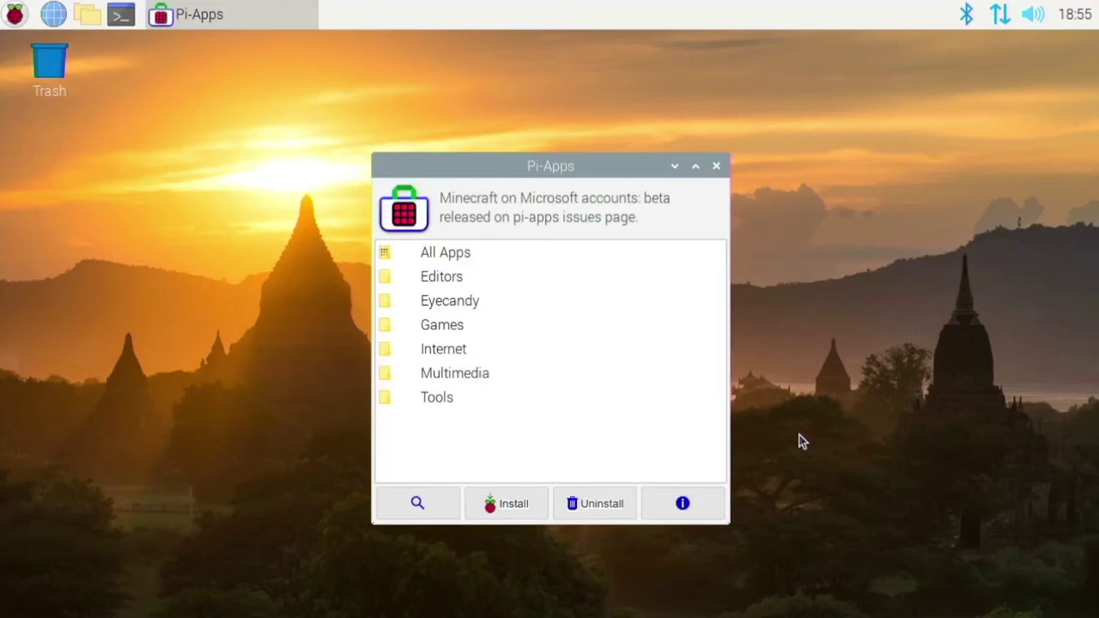
Open the Tools category and scroll down through its full app list.
double_click(458, 398)
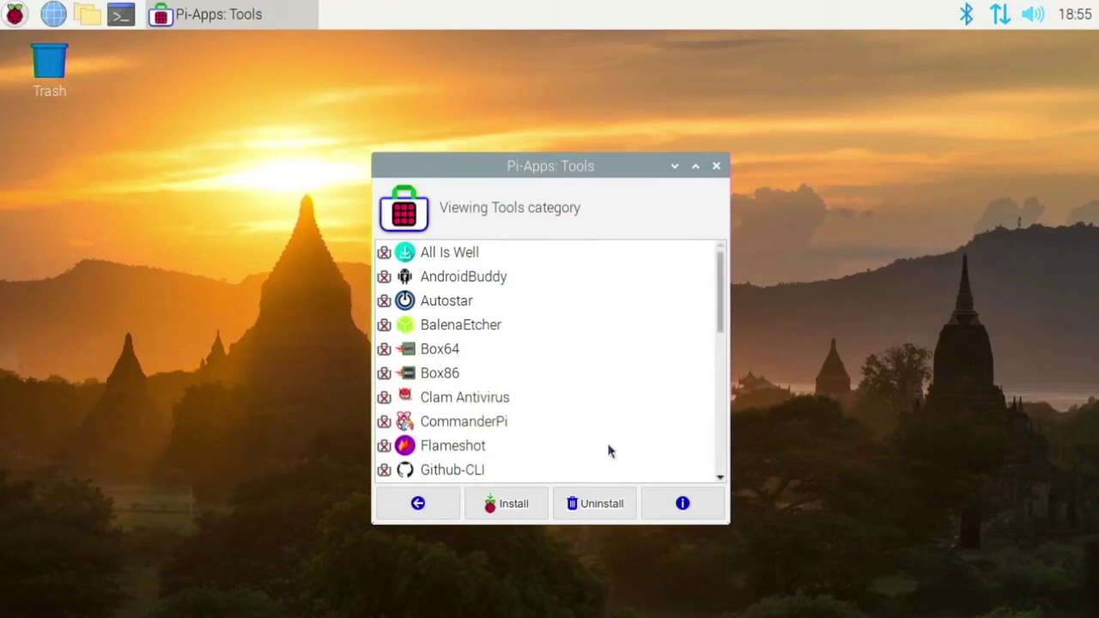
scroll(491, 437, down, 1)
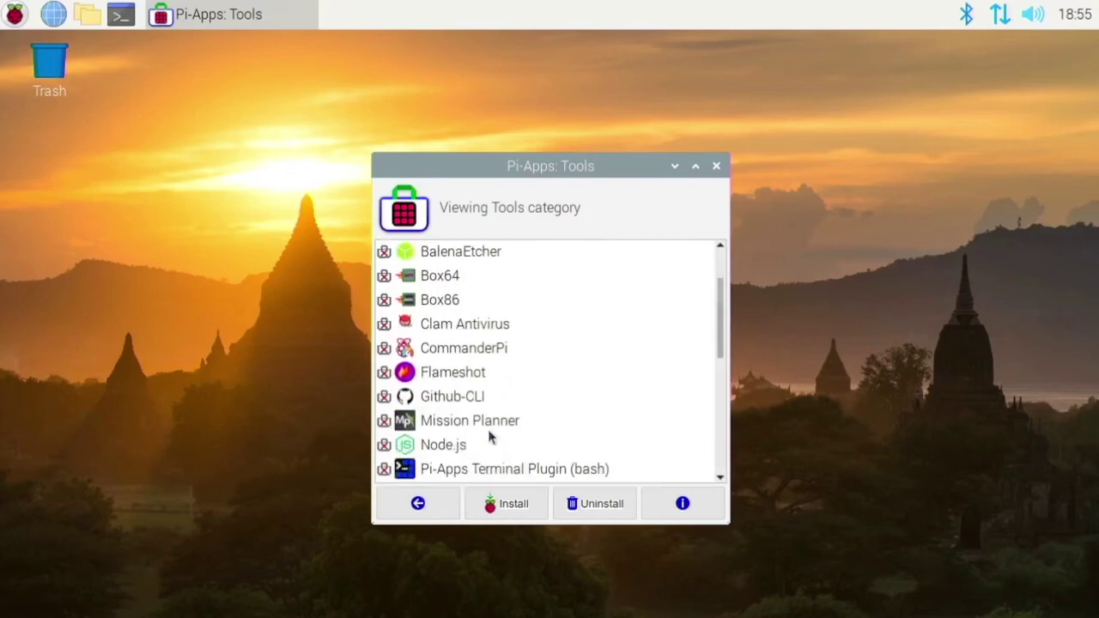
scroll(490, 438, down, 1)
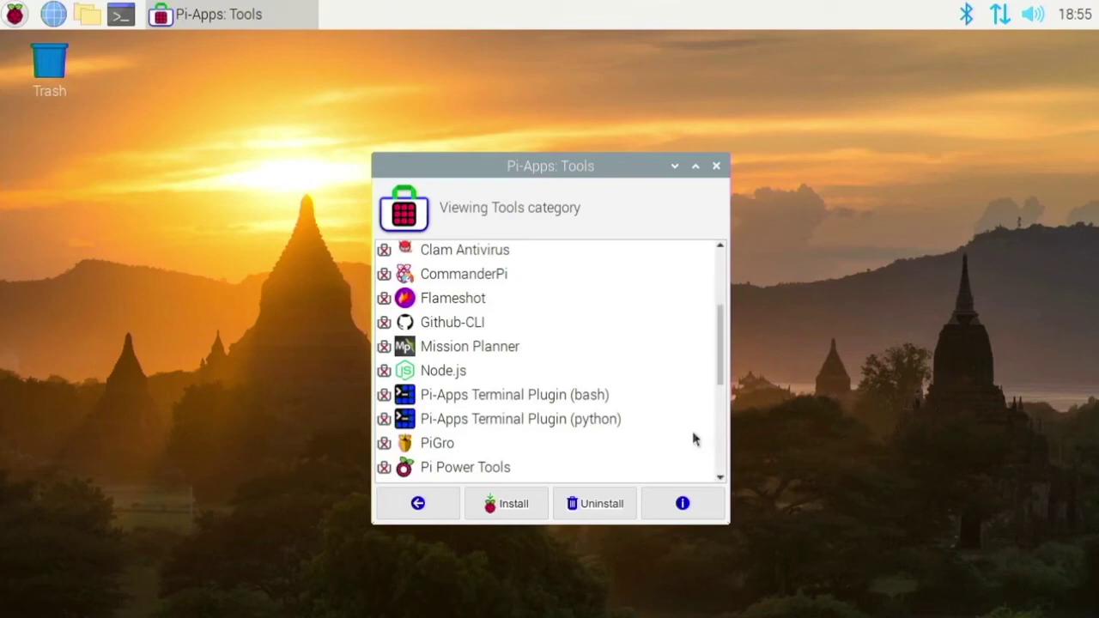
scroll(694, 440, down, 3)
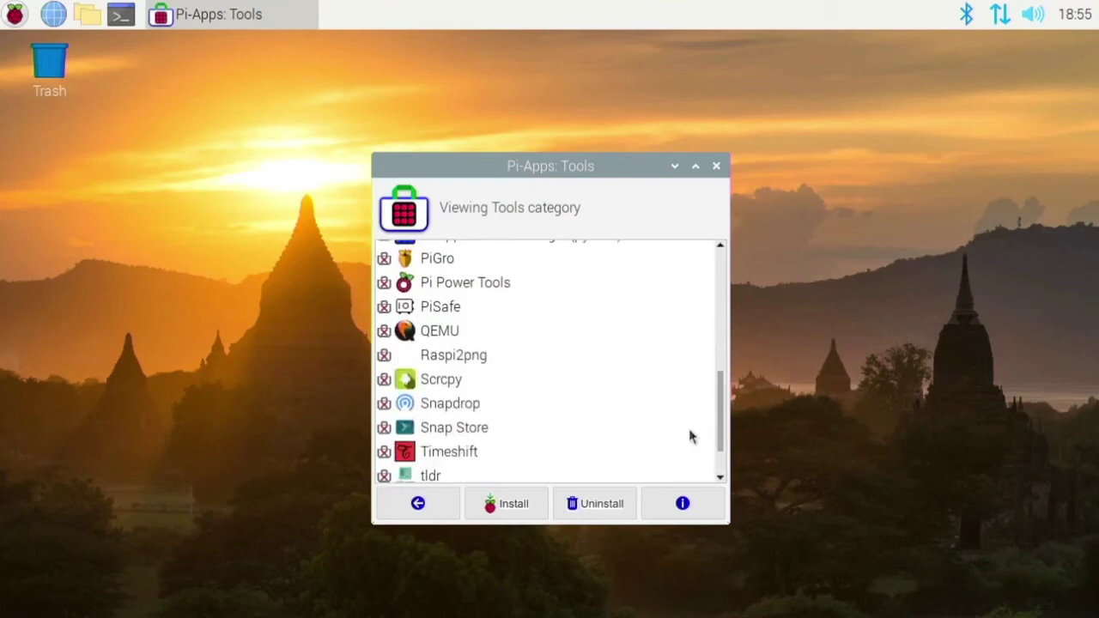
scroll(689, 437, down, 1)
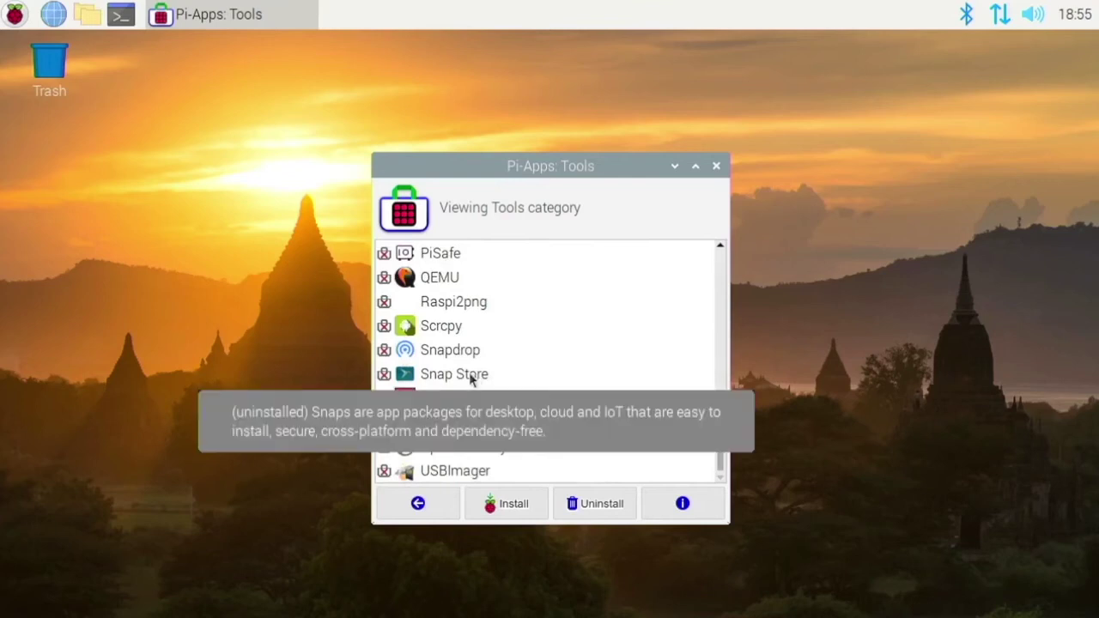
mouse_move(433, 354)
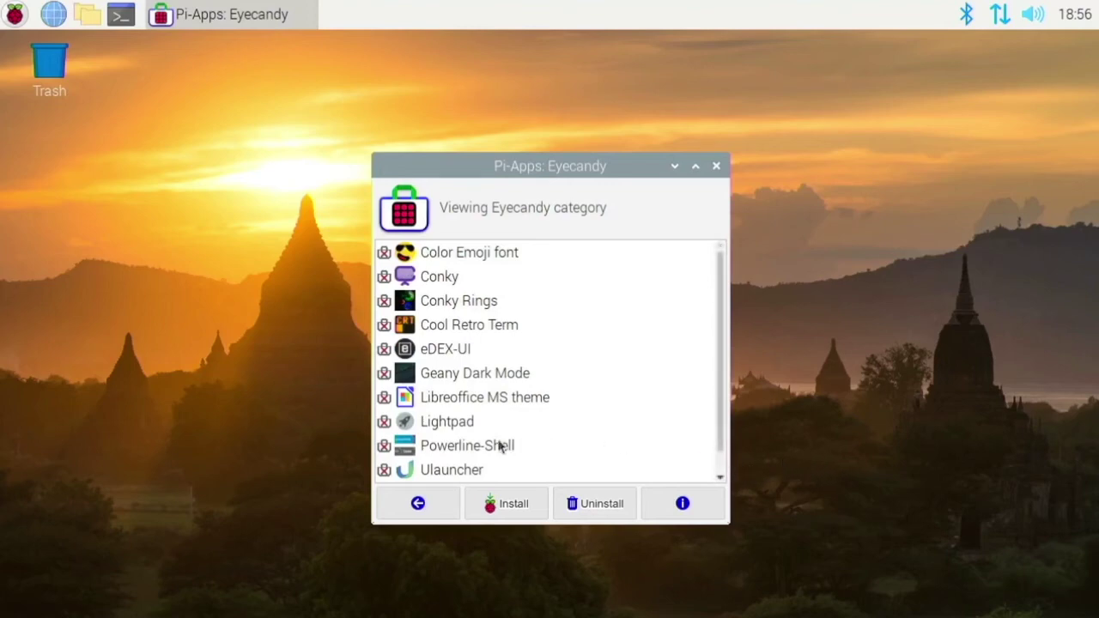
Scroll through the Eyecandy apps checking their descriptions, then go back to the categories.
mouse_move(446, 434)
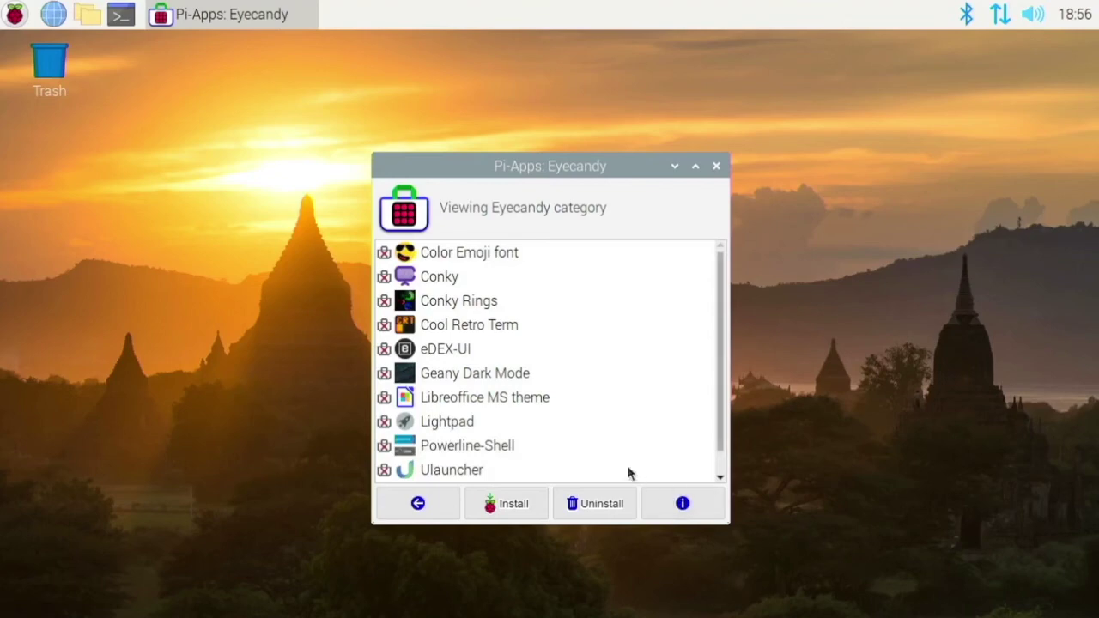
scroll(601, 454, down, 1)
mouse_move(565, 440)
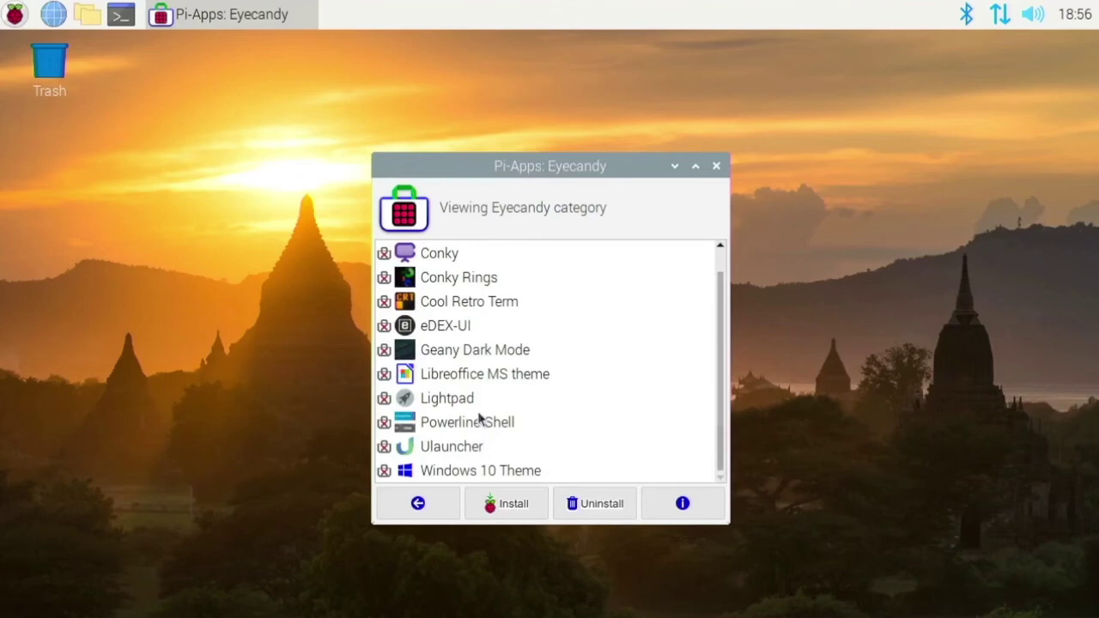
scroll(482, 418, up, 1)
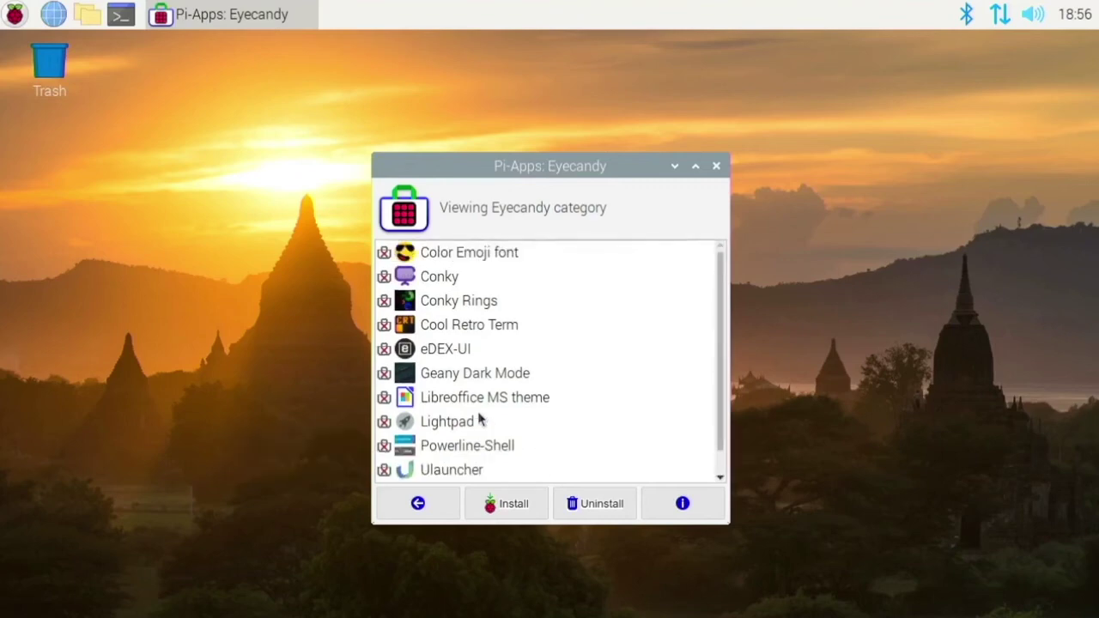
click(433, 506)
Open Editors, scroll down to WPS Office, and go back to the main category list.
click(430, 506)
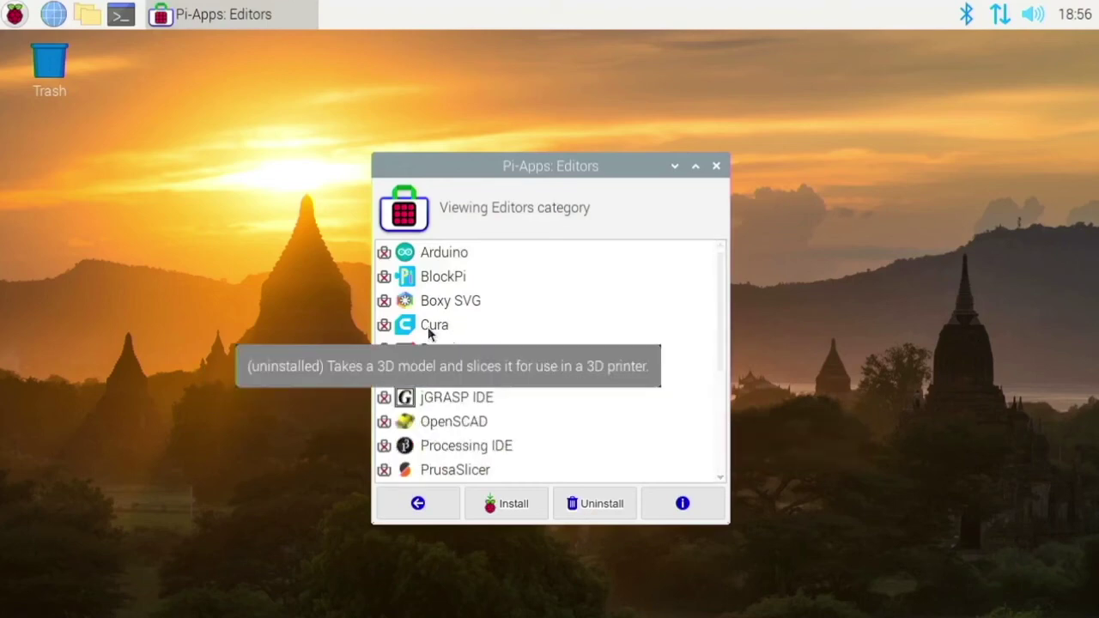
mouse_move(459, 255)
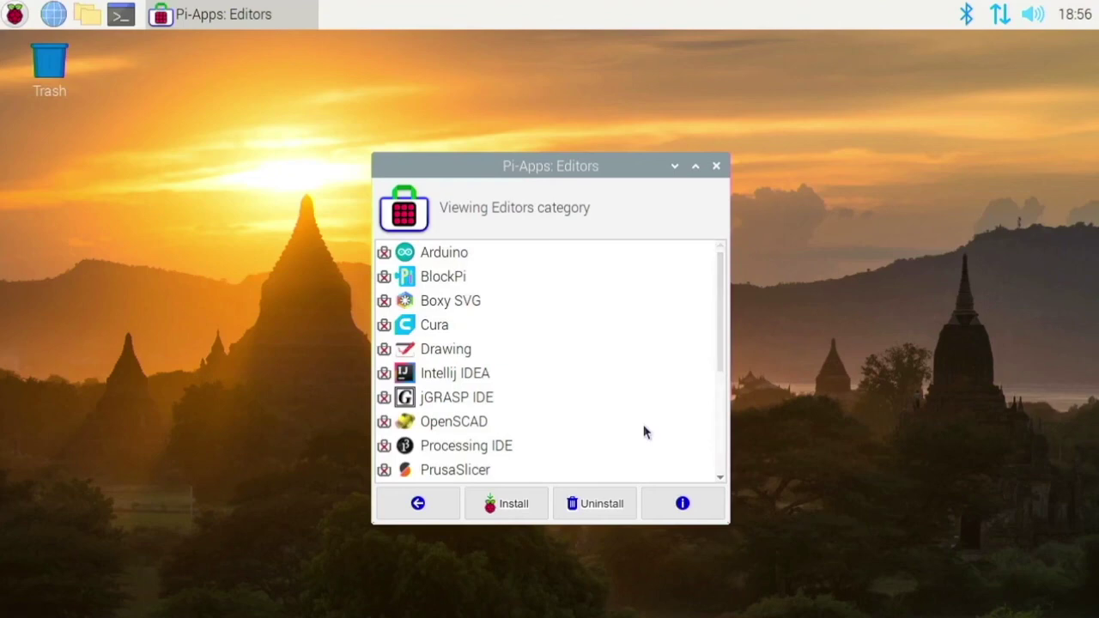
scroll(645, 432, down, 1)
scroll(645, 432, down, 5)
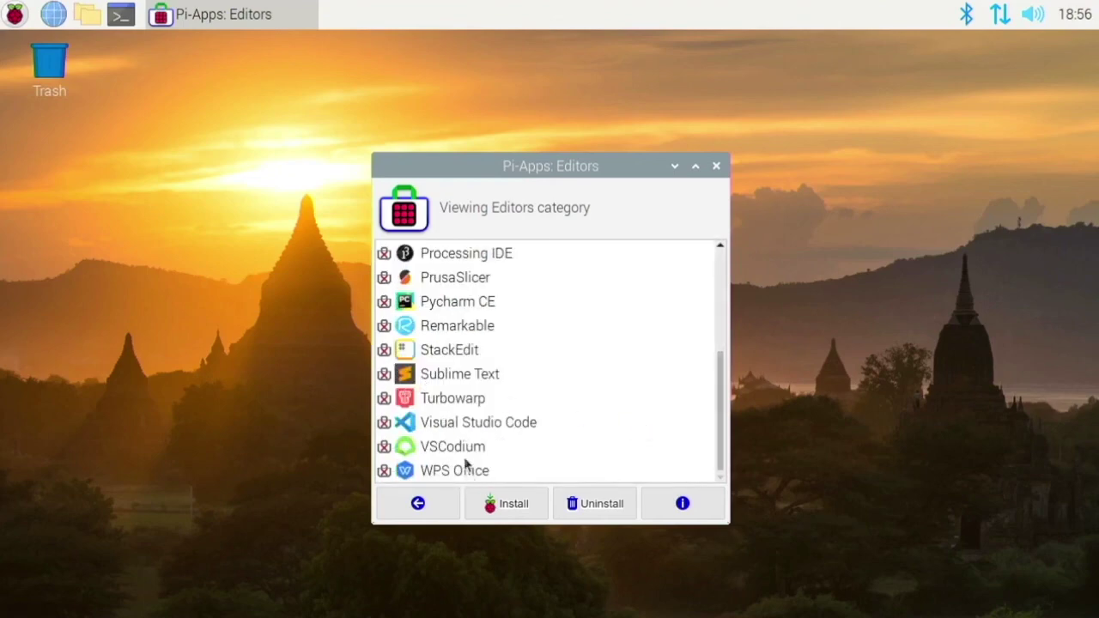
click(431, 506)
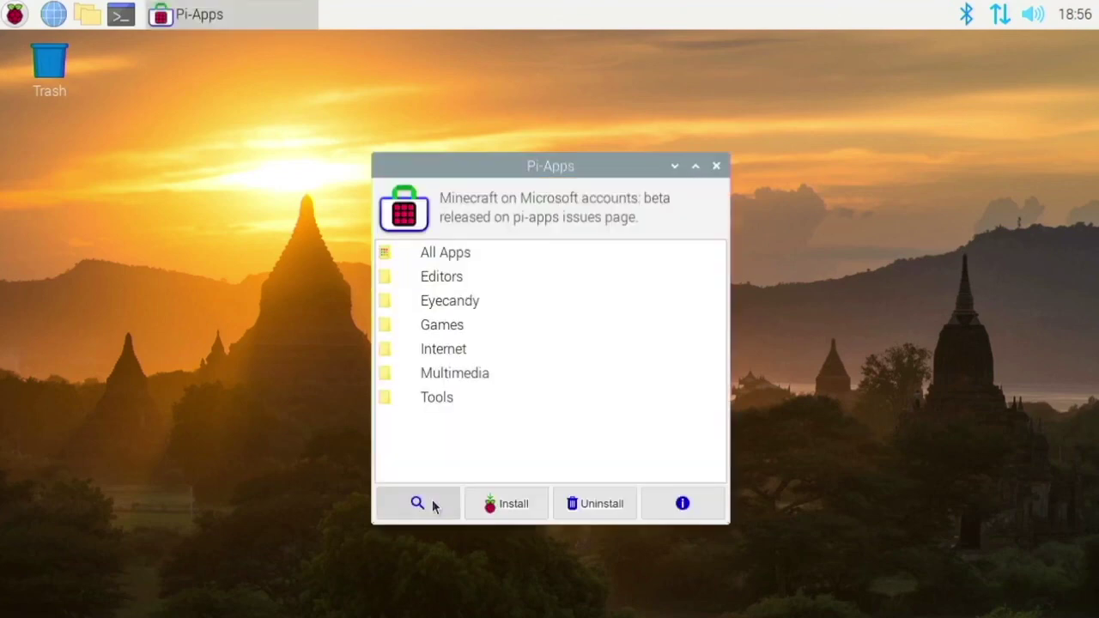